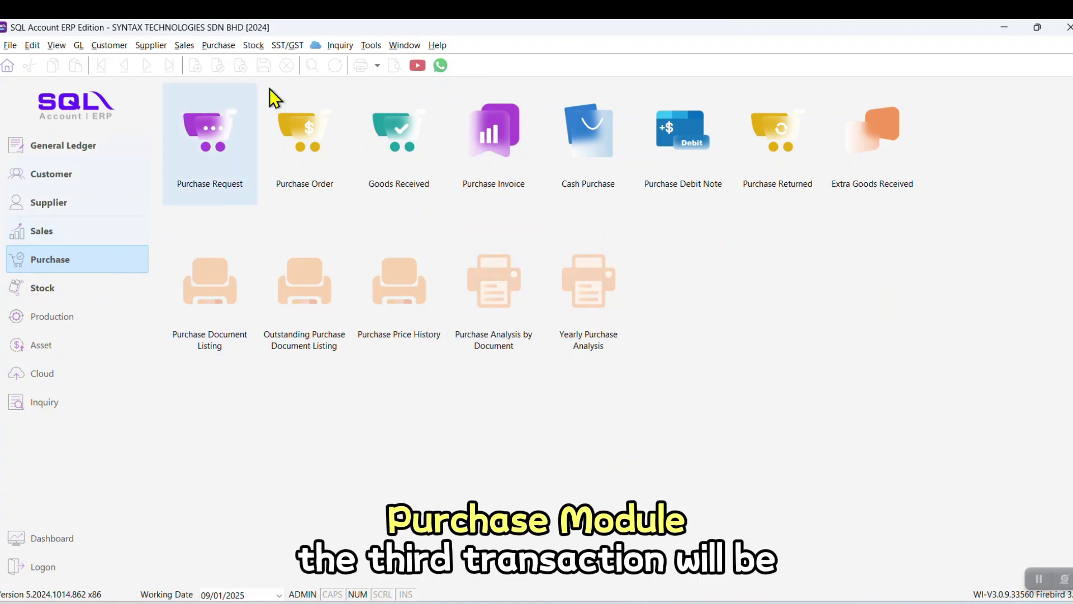
Show the Goods Received listing (GR-00001 to GR-00009) and check its column chooser without changes.
click(403, 159)
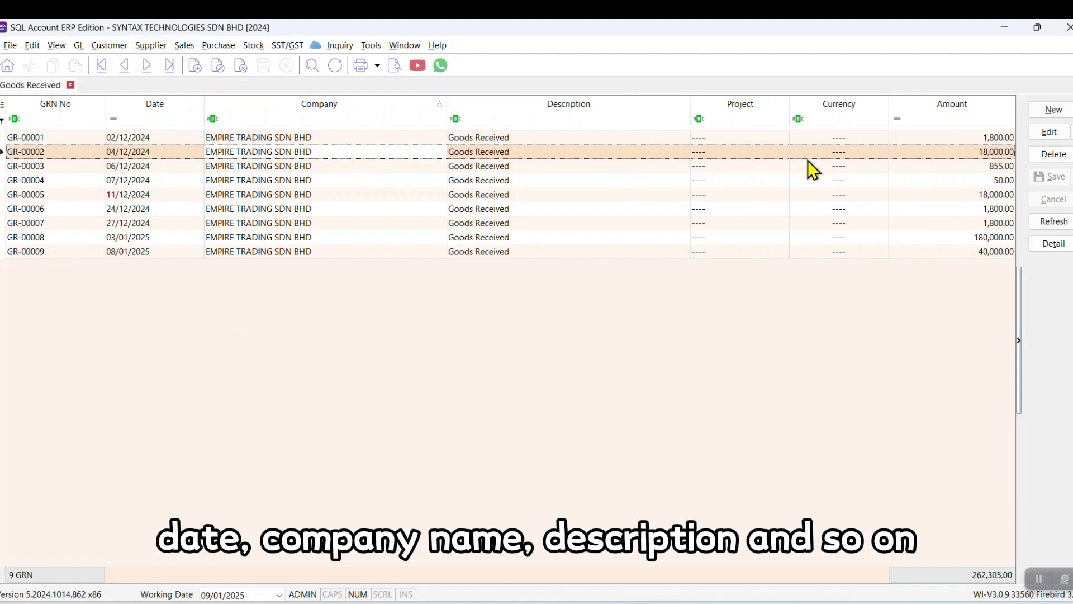
click(3, 105)
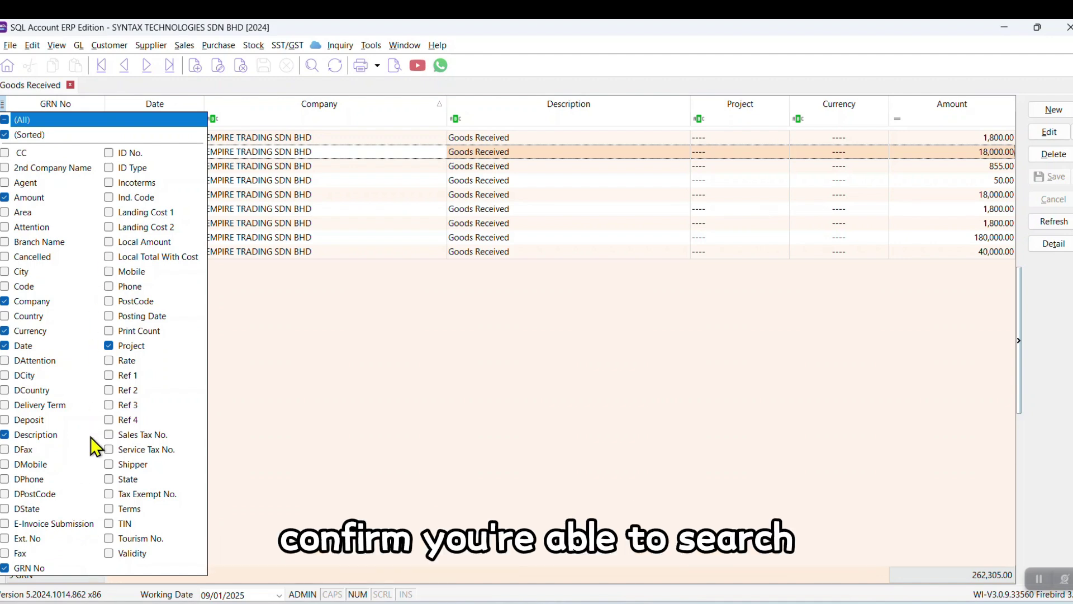
click(381, 424)
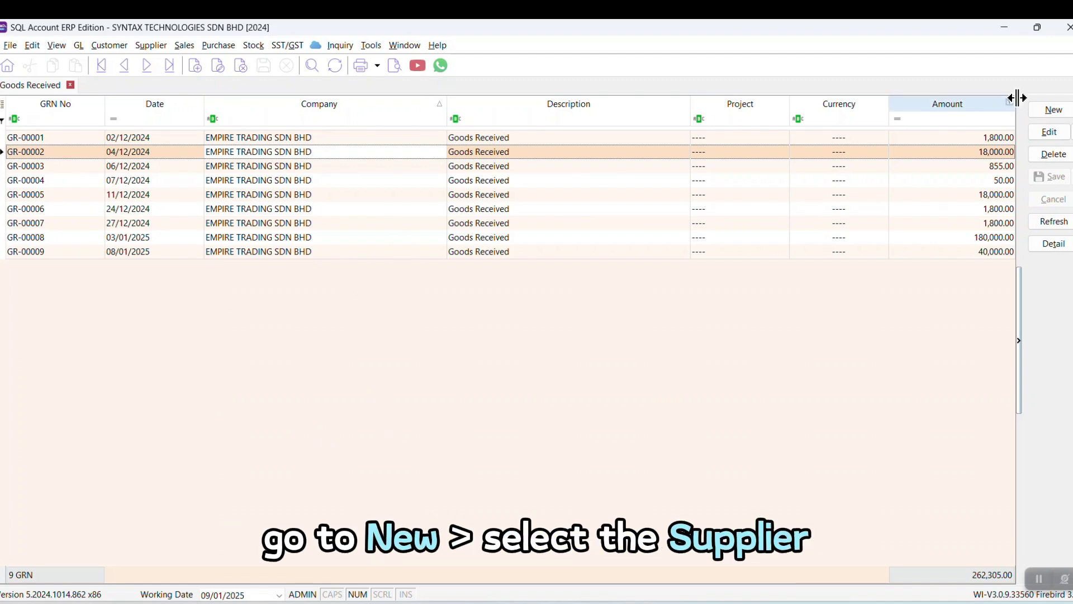
Create a new goods received note with supplier EMPIRE TRADING SDN BHD.
click(1053, 110)
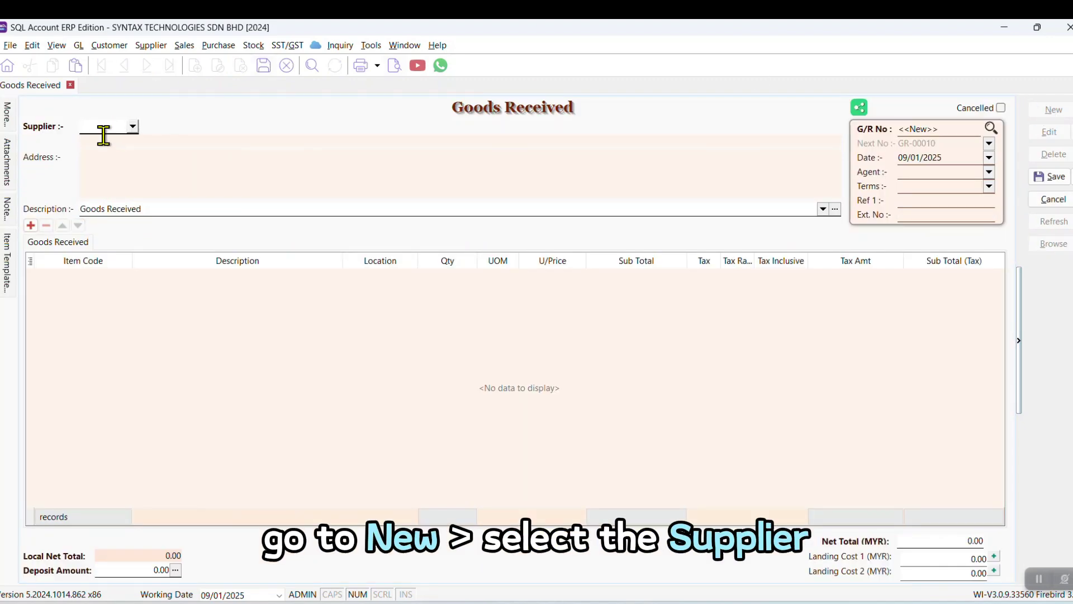
click(133, 128)
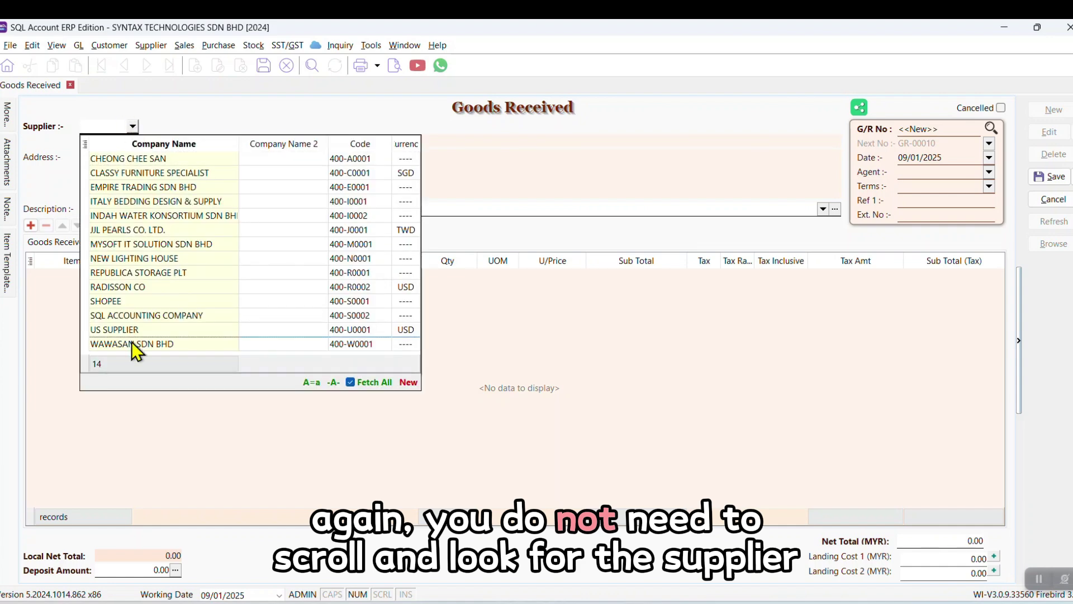
click(101, 128)
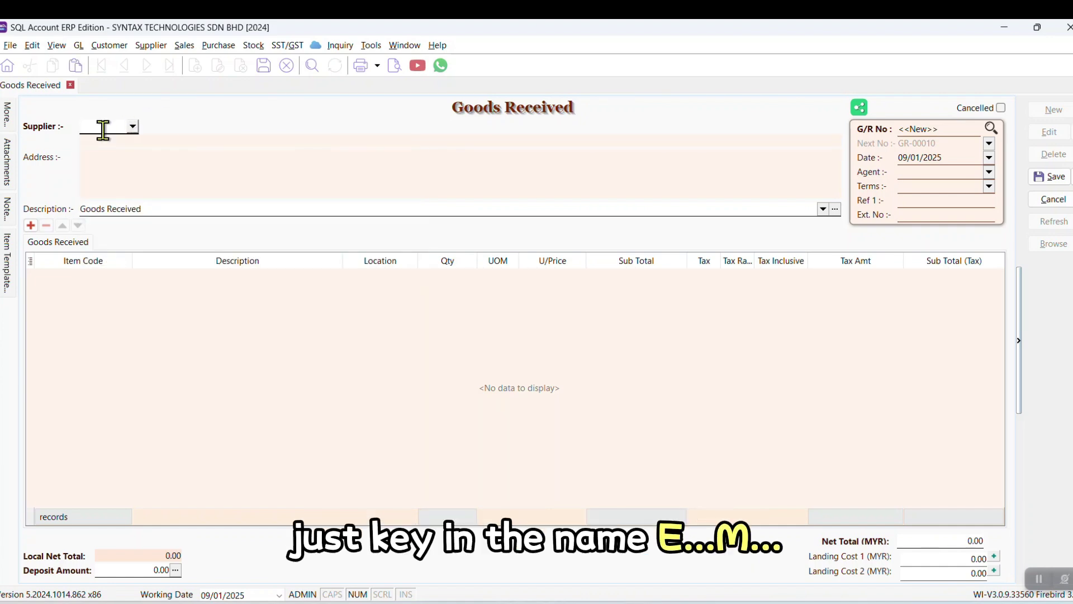
text(em)
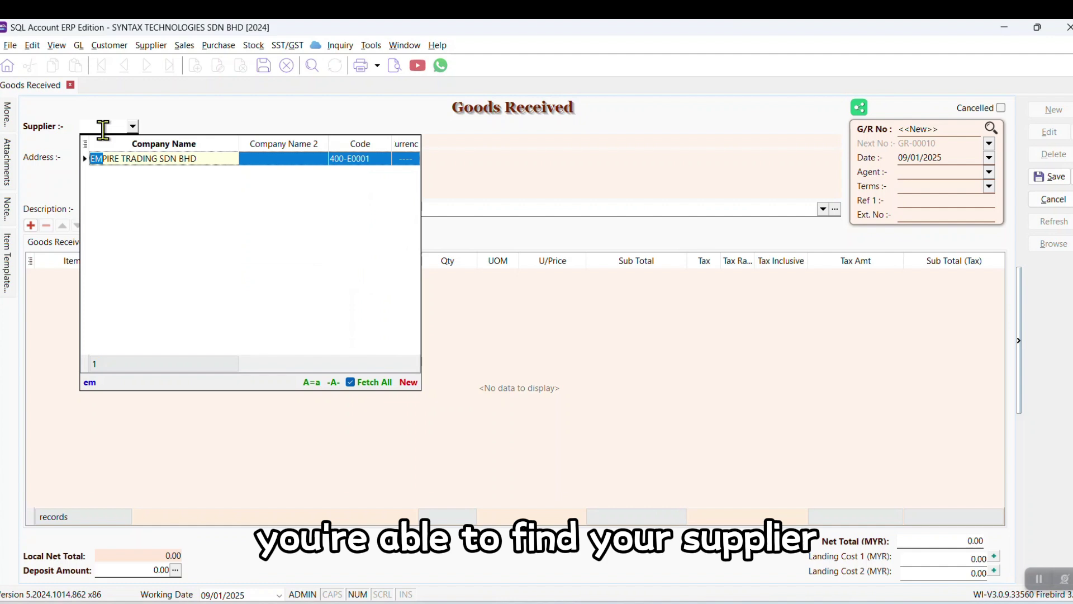
key(Return)
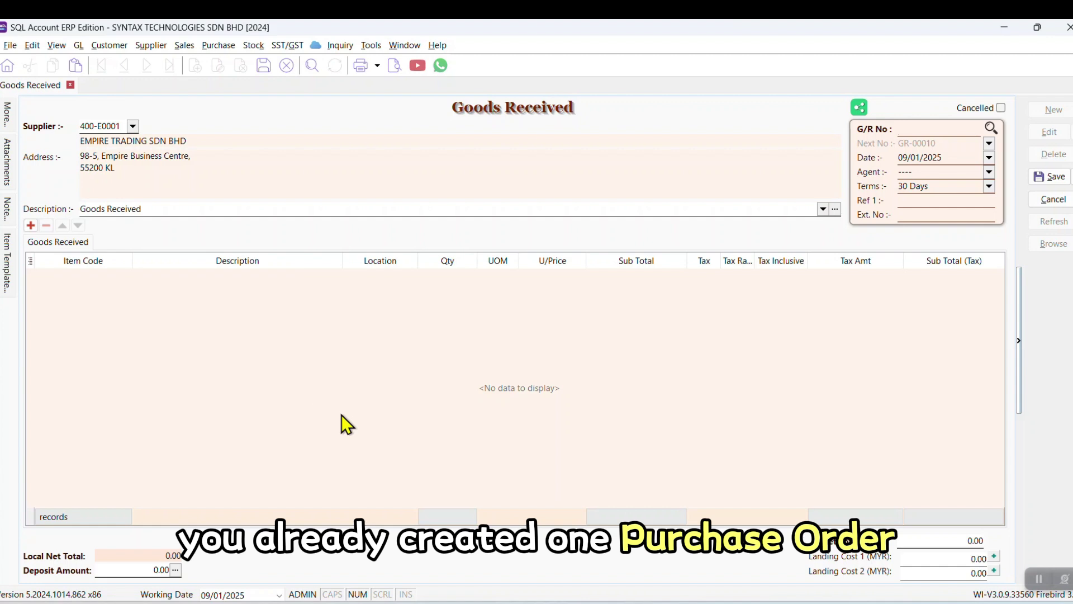
Transfer ITEM A (10 units) and ITEM B (8 units) from purchase order PO-00012.
right_click(492, 107)
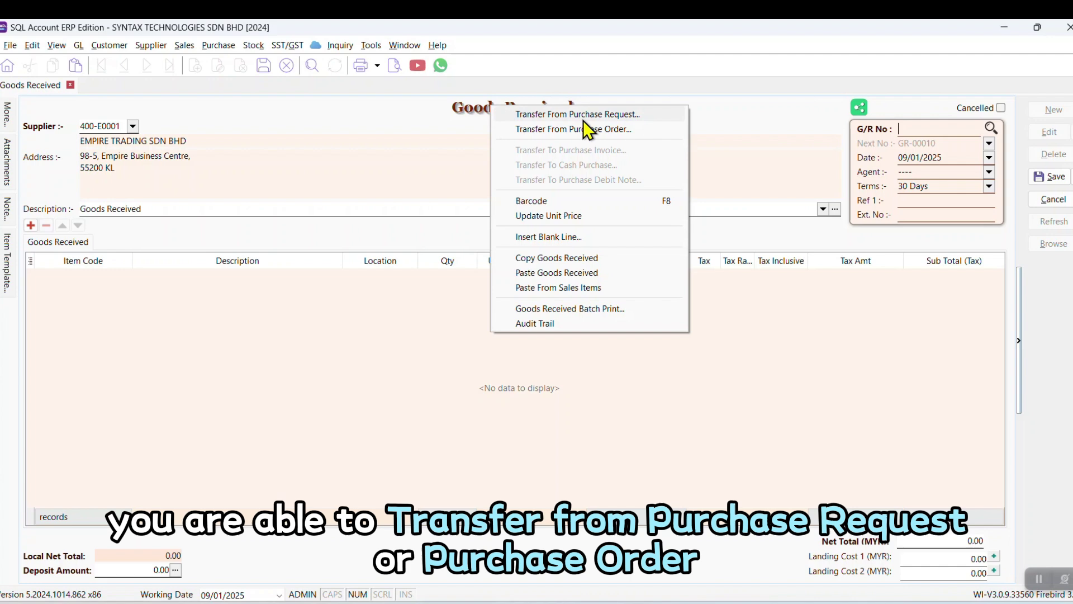
click(622, 132)
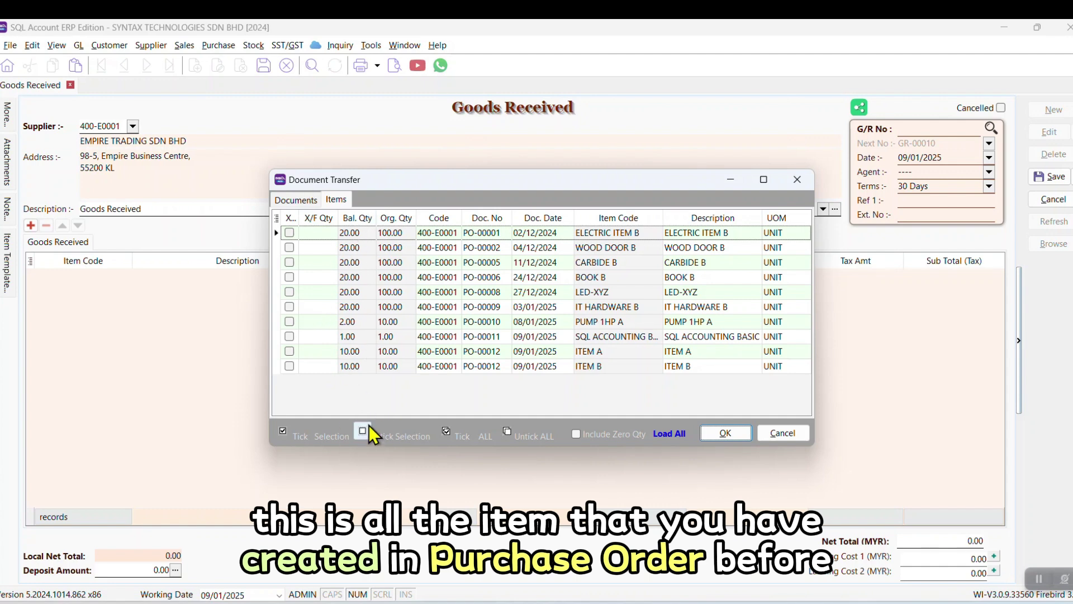
click(434, 353)
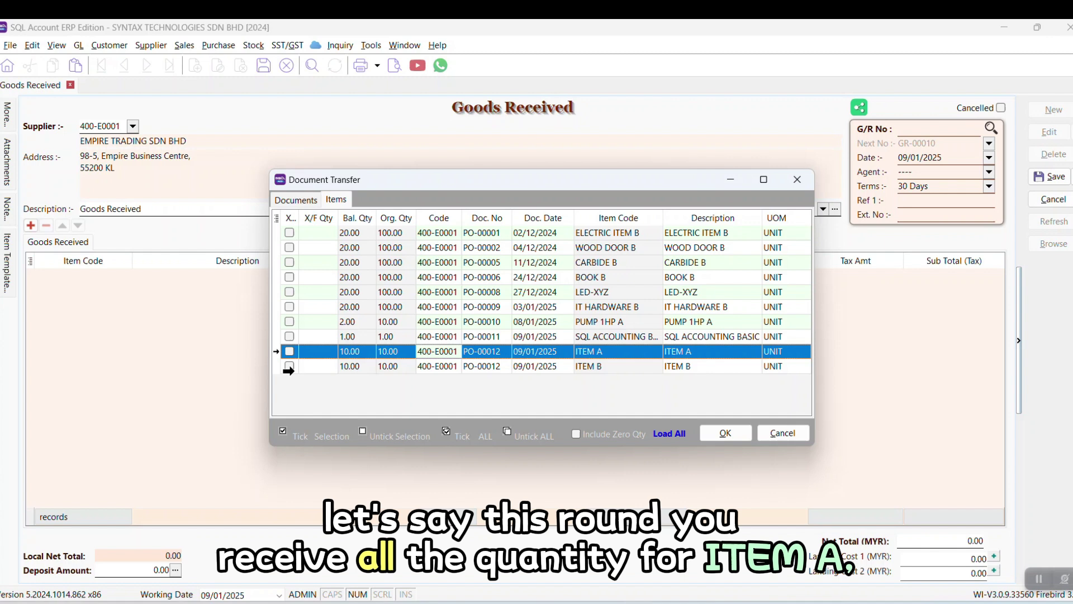
click(290, 351)
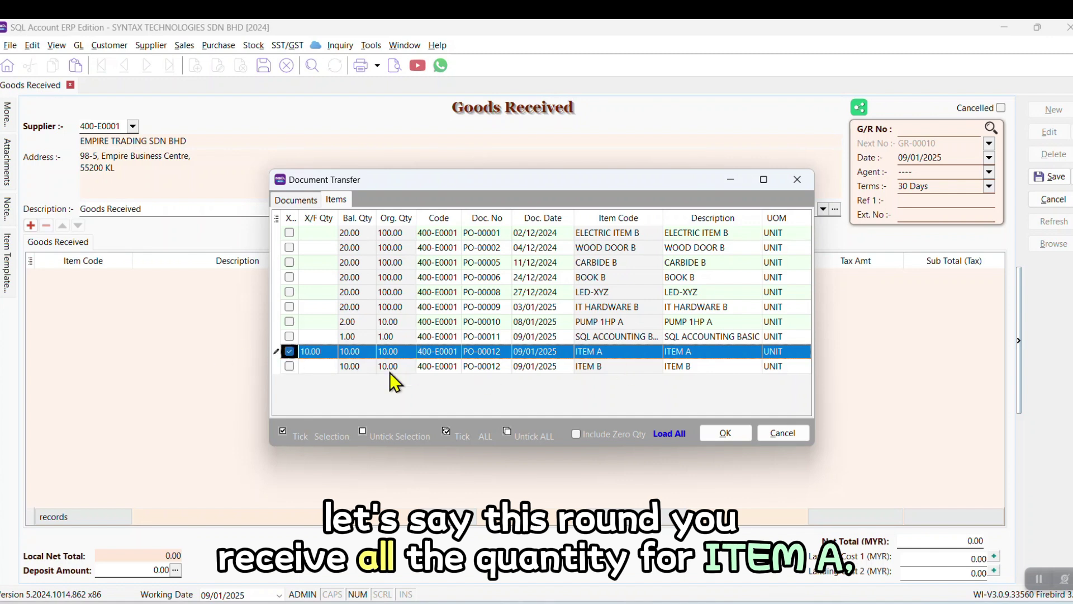
click(289, 367)
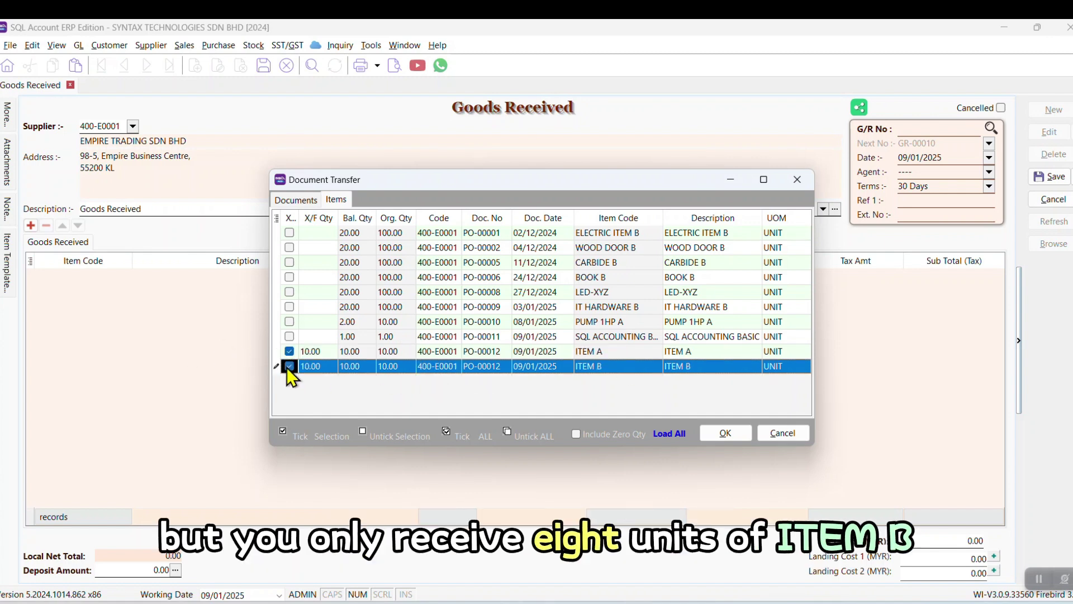
click(319, 366)
text(8)
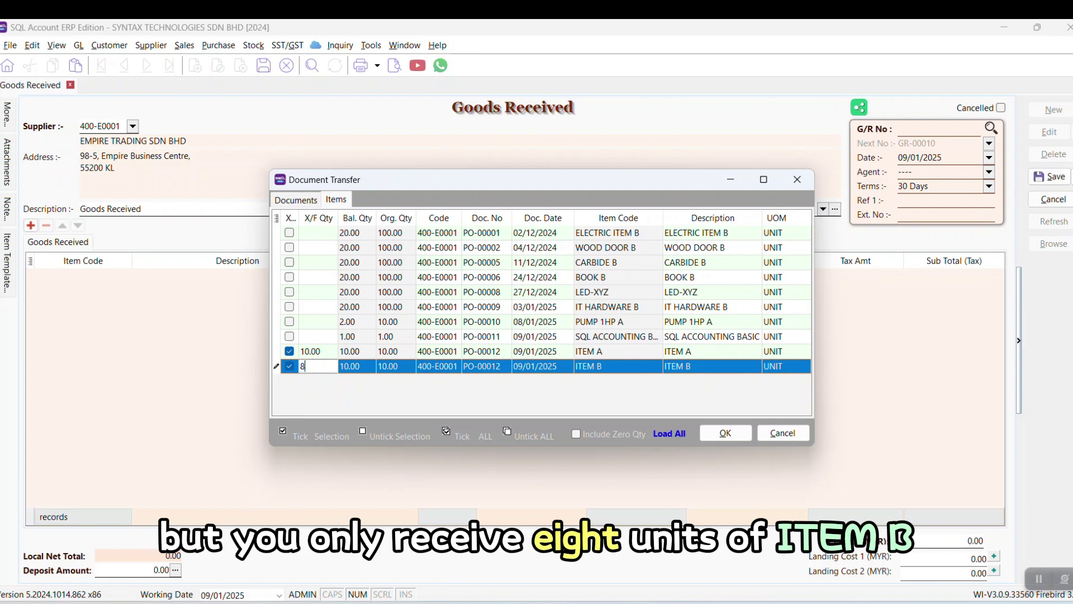
Confirm the item transfer and save the note as GR-00010 with net total 260.00.
click(734, 437)
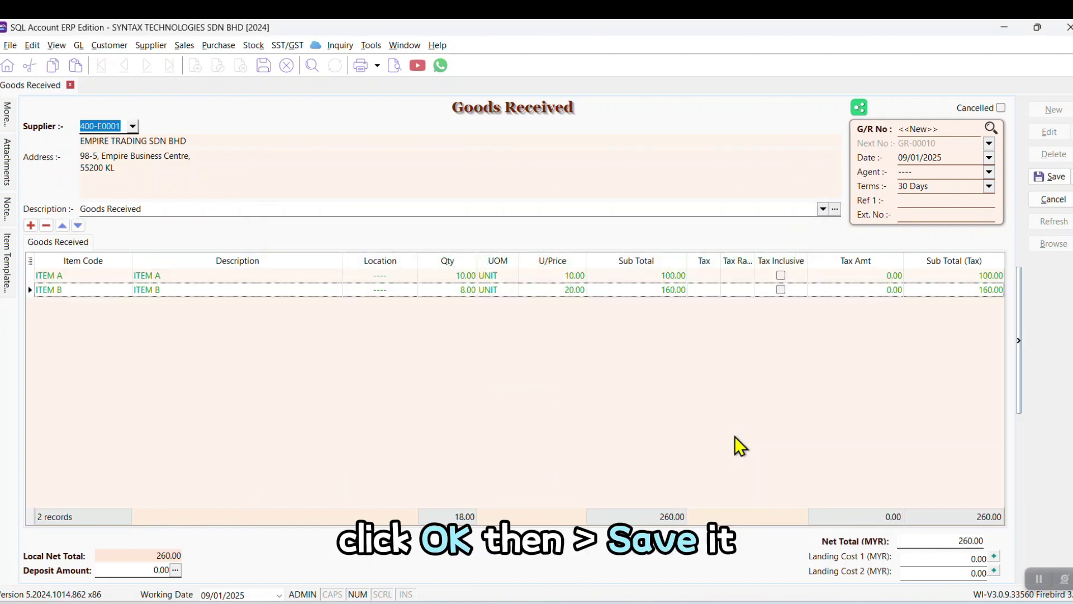
click(1050, 177)
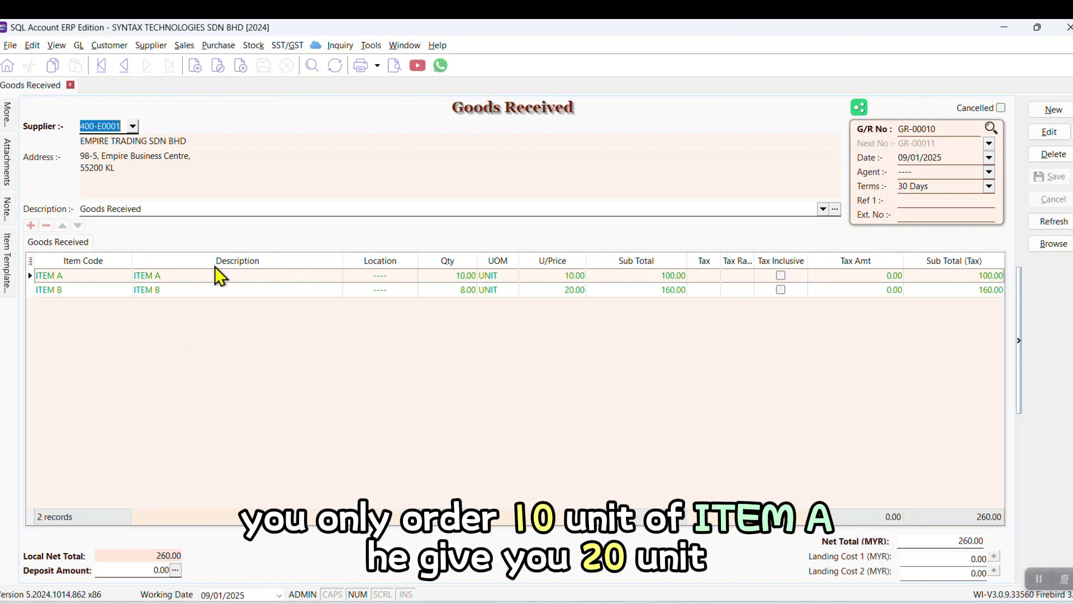
click(300, 277)
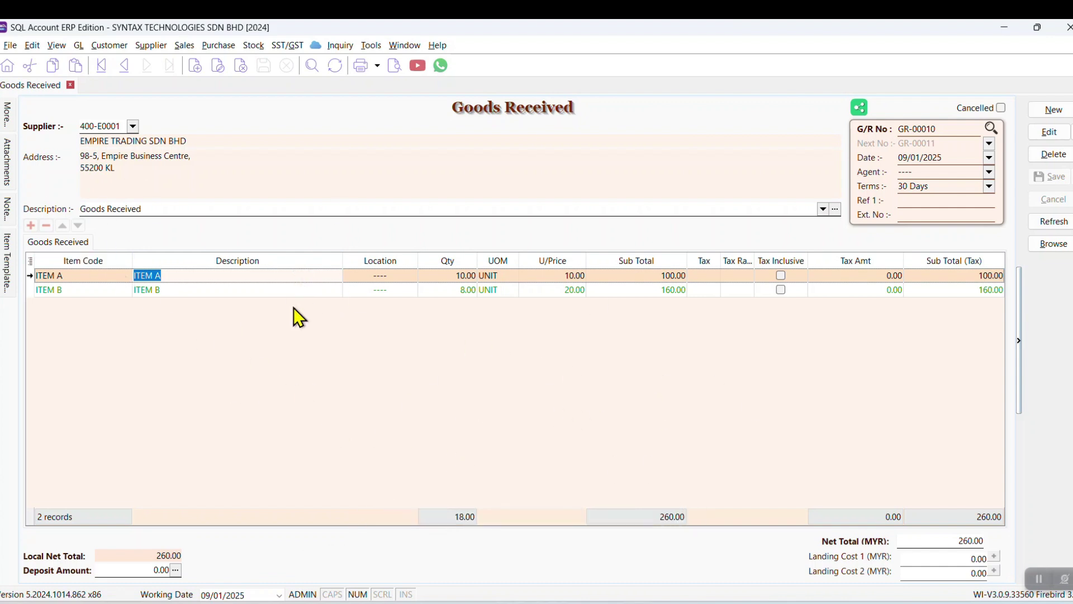
click(254, 45)
click(259, 79)
click(257, 119)
text(item a)
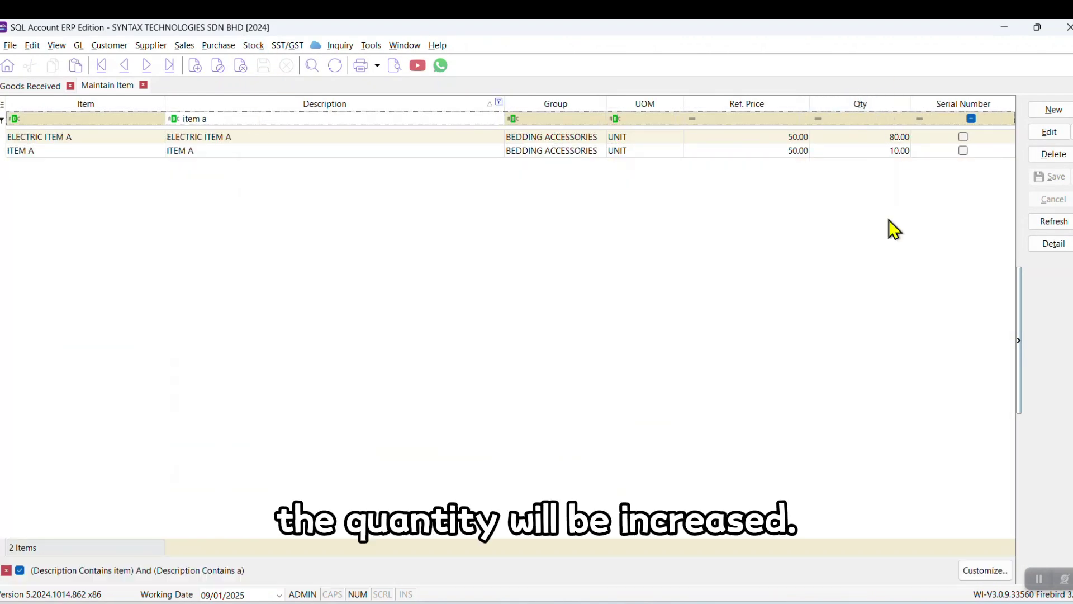
click(900, 152)
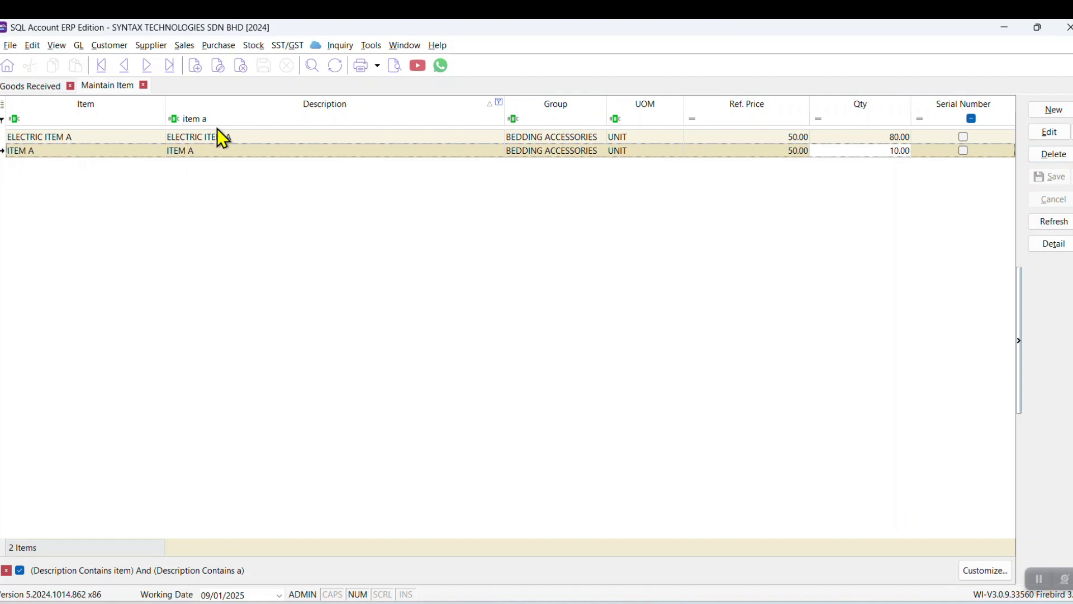
click(241, 118)
key(BackSpace)
text(b)
click(881, 156)
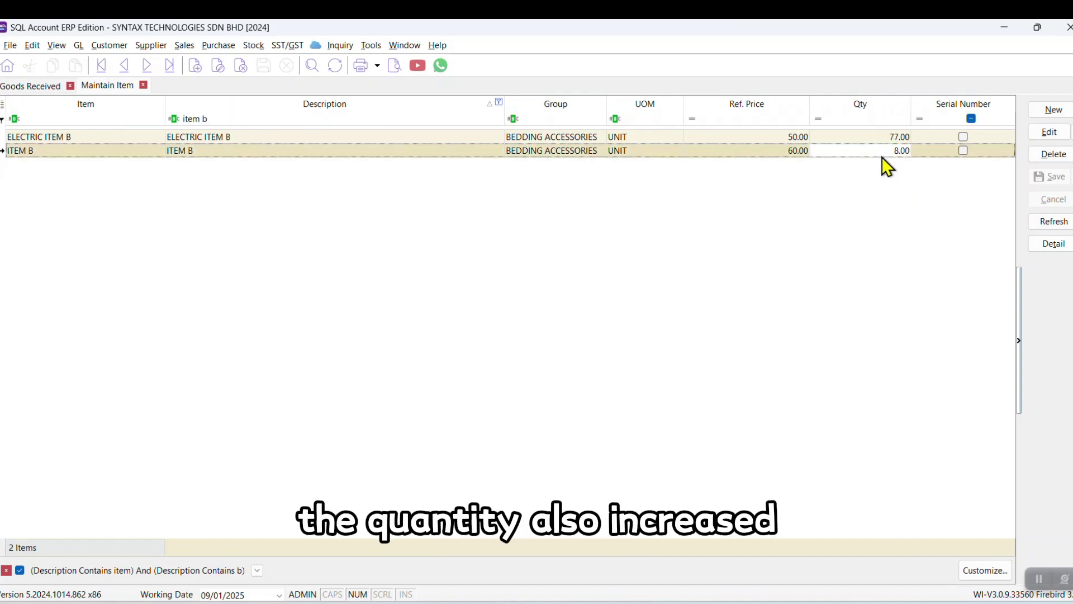
click(143, 85)
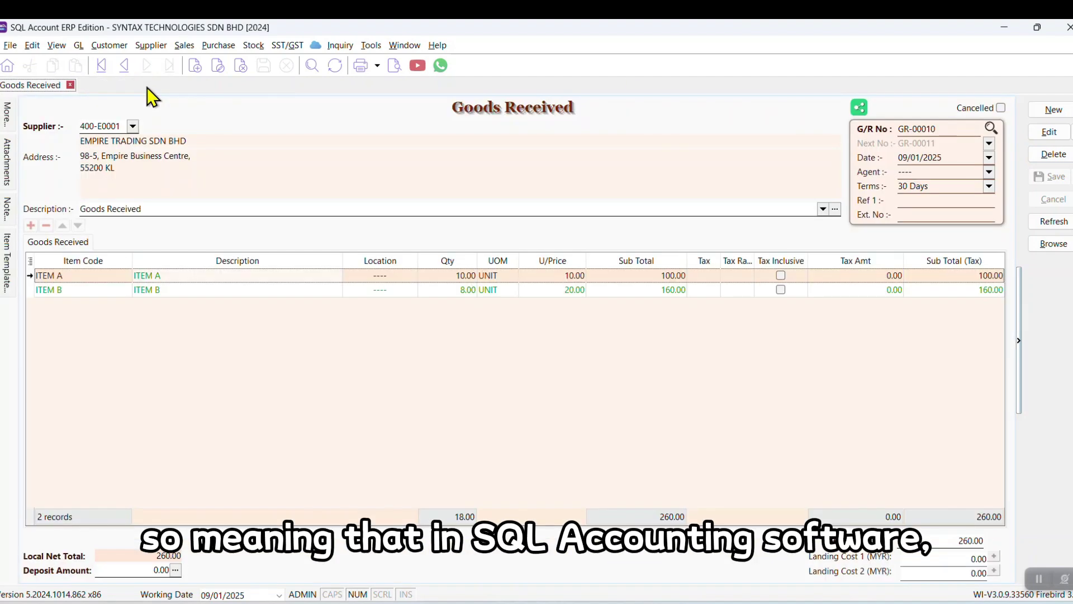